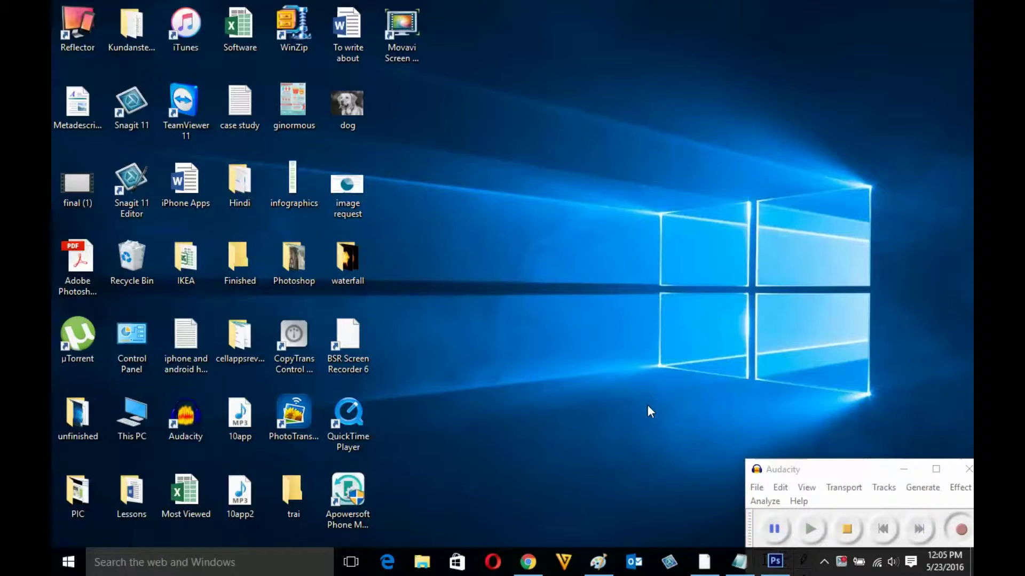
Bring the Photoshop window with the grainy dog photo to the front from the taskbar.
{"action": "left_click", "coordinate": [775, 562]}
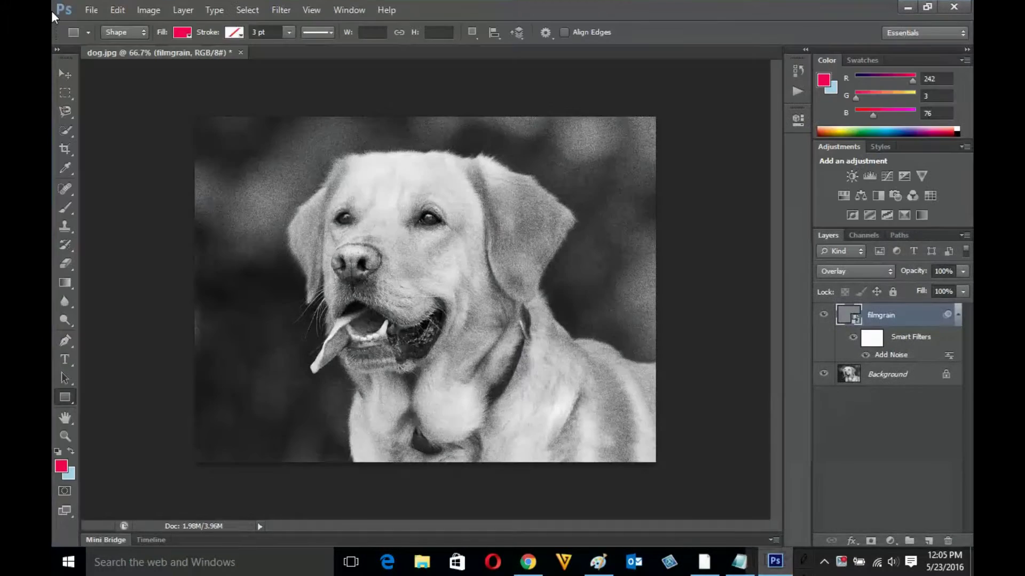
Close the grainy dog document without saving changes.
{"action": "left_click", "coordinate": [93, 10]}
{"action": "left_click", "coordinate": [116, 127]}
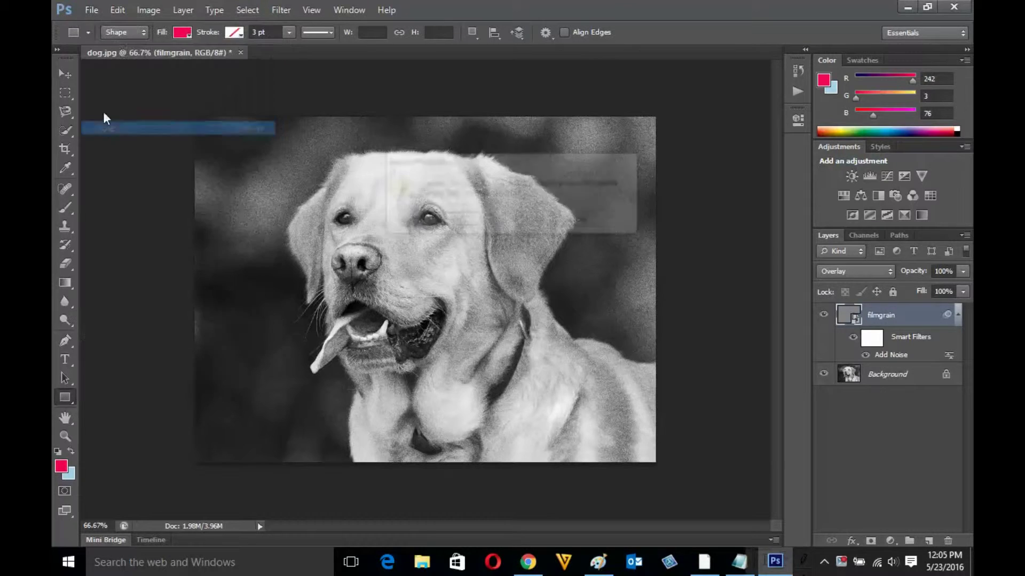
{"action": "left_click", "coordinate": [513, 221]}
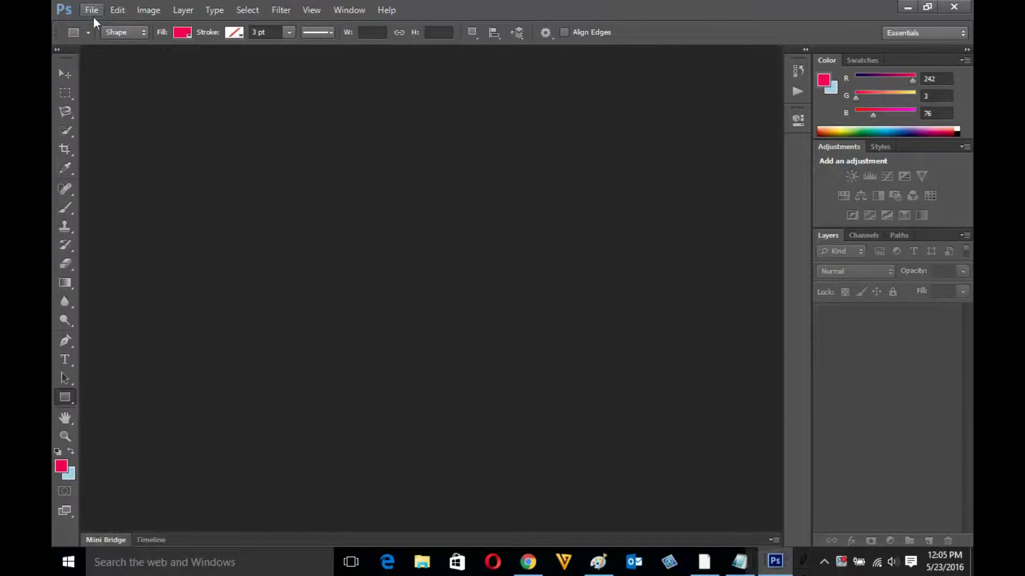
Reopen the plain black-and-white dog.jpg from the Desktop.
{"action": "left_click", "coordinate": [91, 12]}
{"action": "left_click", "coordinate": [120, 43]}
{"action": "left_click", "coordinate": [312, 197]}
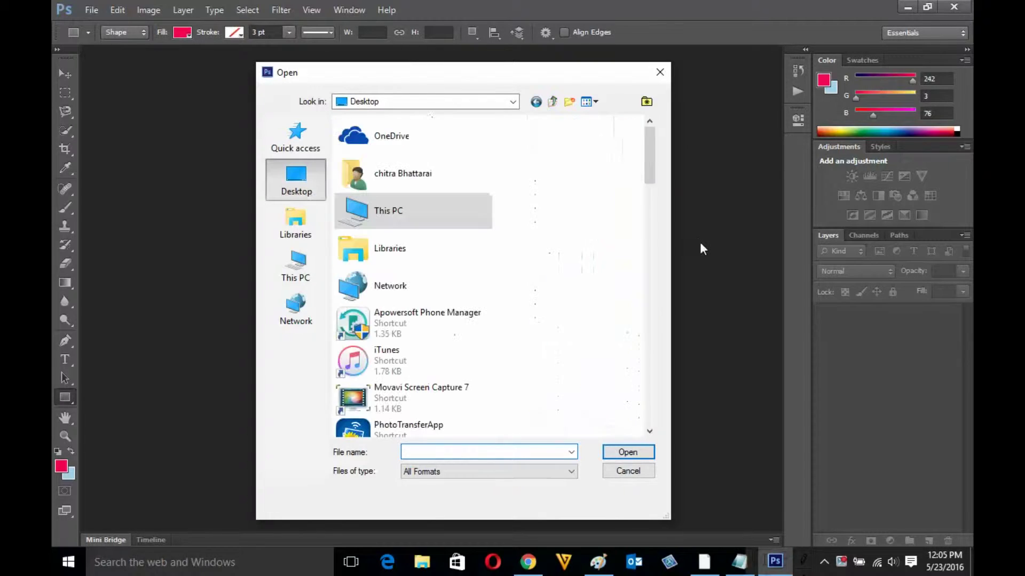
{"action": "left_click_drag", "start_coordinate": [649, 183], "coordinate": [508, 350]}
{"action": "double_click", "coordinate": [368, 266]}
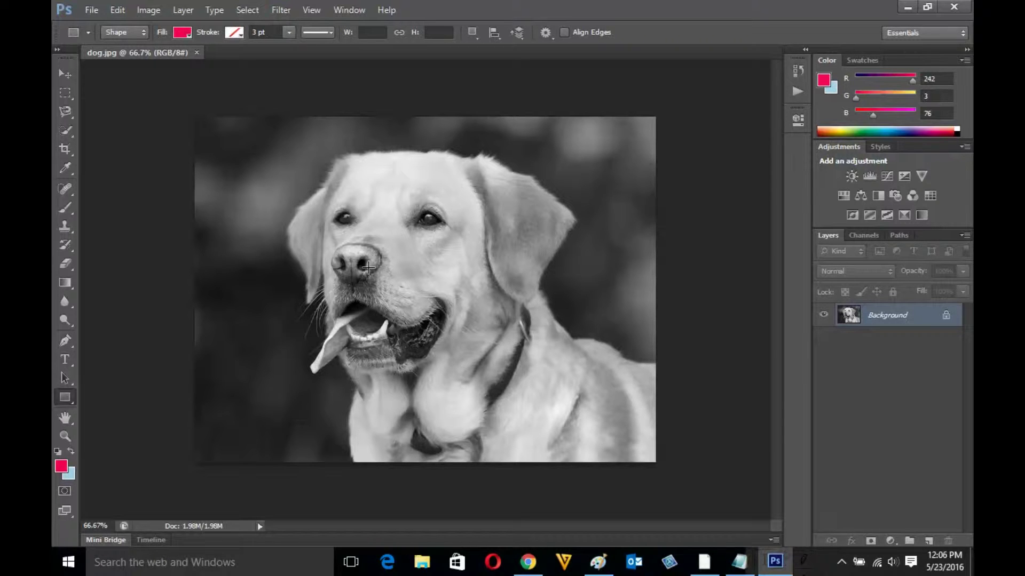
{"action": "key", "text": "ctrl+shift+n"}
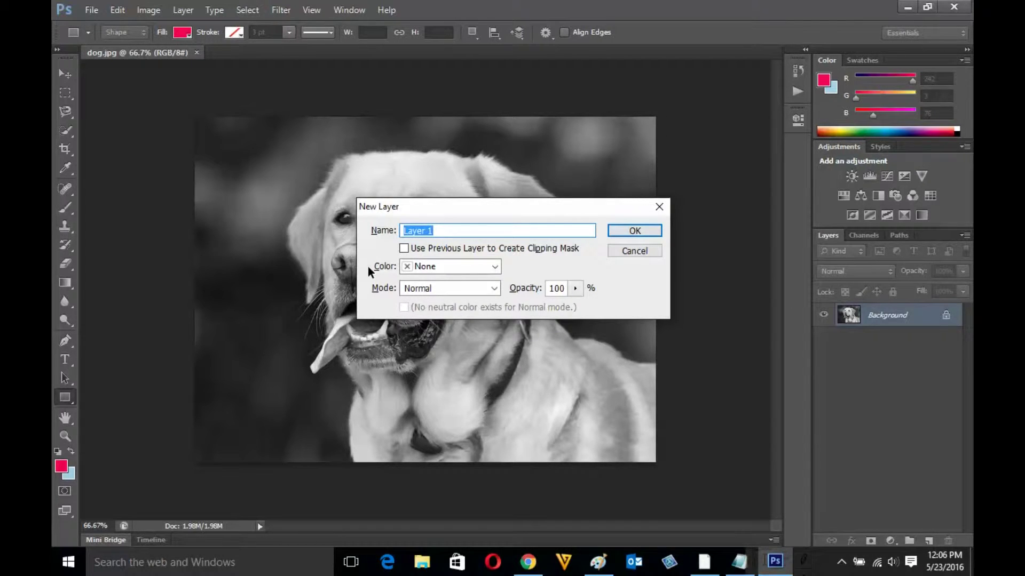
Create a layer named 'film grain' in Overlay mode, filled with 50% neutral gray.
{"action": "type", "text": "film grain"}
{"action": "left_click", "coordinate": [434, 288]}
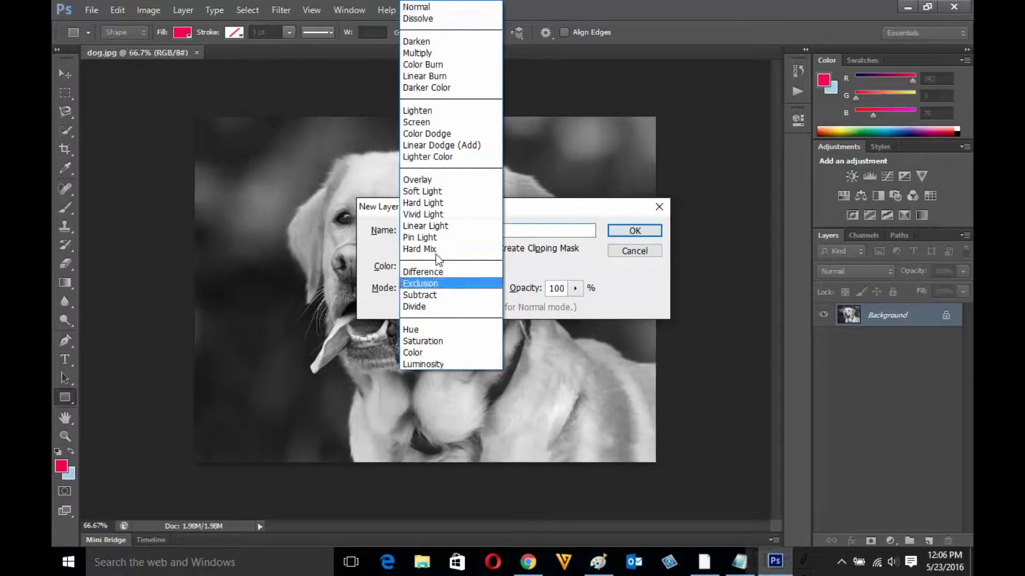
{"action": "left_click", "coordinate": [422, 185]}
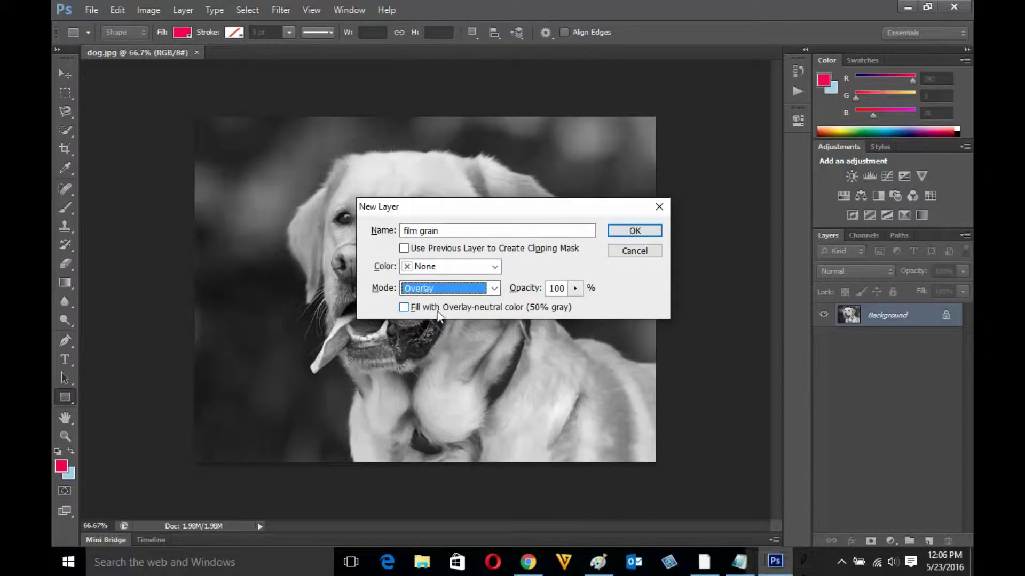
{"action": "left_click", "coordinate": [405, 309]}
{"action": "left_click", "coordinate": [634, 232]}
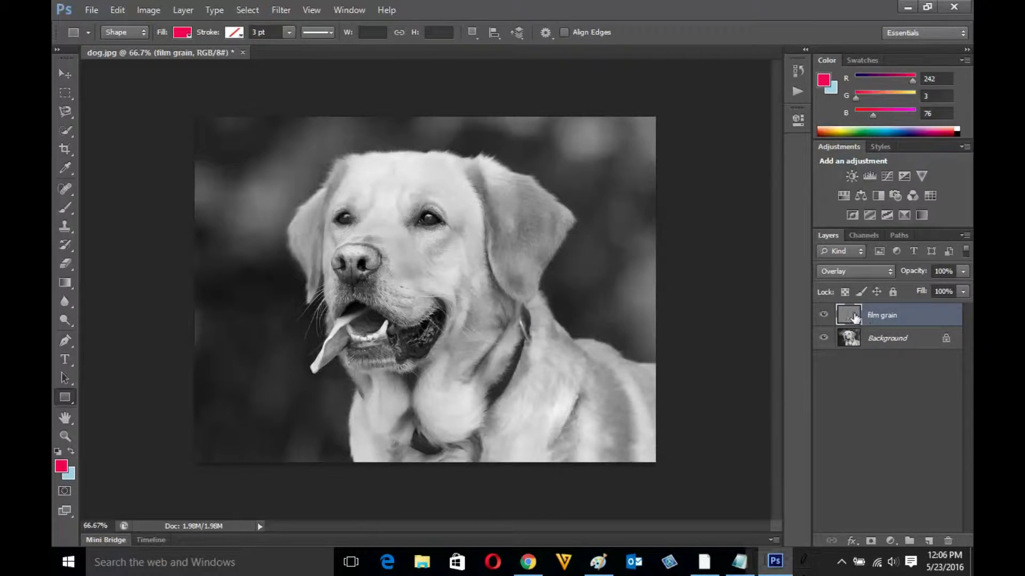
Convert the film grain layer to a smart object from its layer context menu.
{"action": "right_click", "coordinate": [856, 313]}
{"action": "left_click", "coordinate": [891, 353]}
{"action": "right_click", "coordinate": [889, 317]}
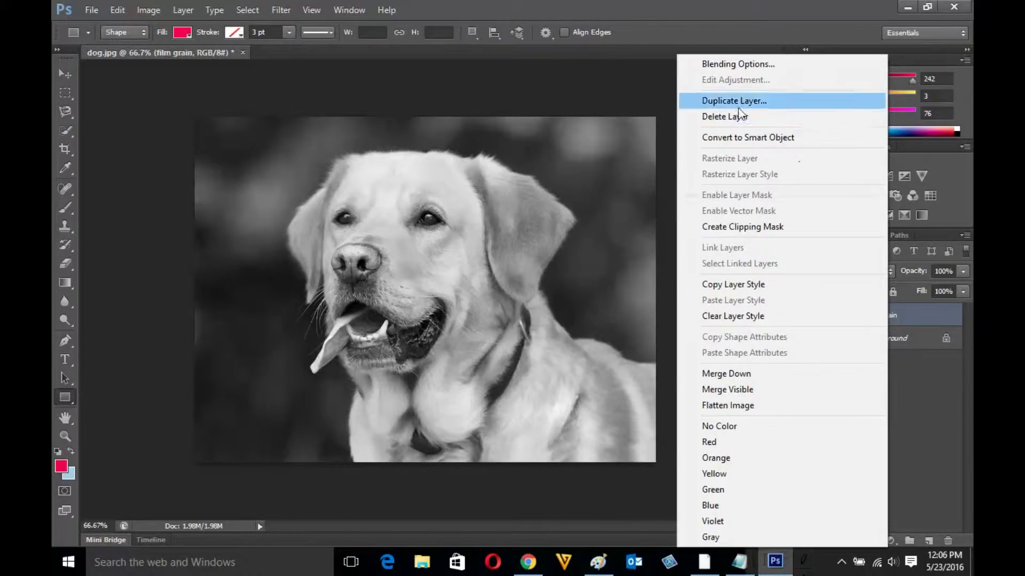
{"action": "right_click", "coordinate": [920, 317]}
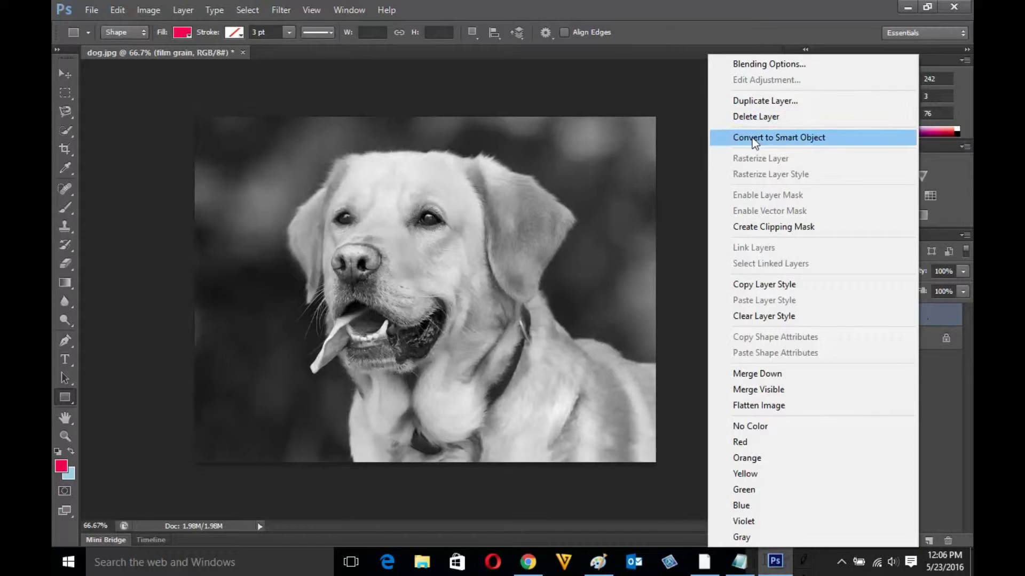
{"action": "left_click", "coordinate": [758, 138]}
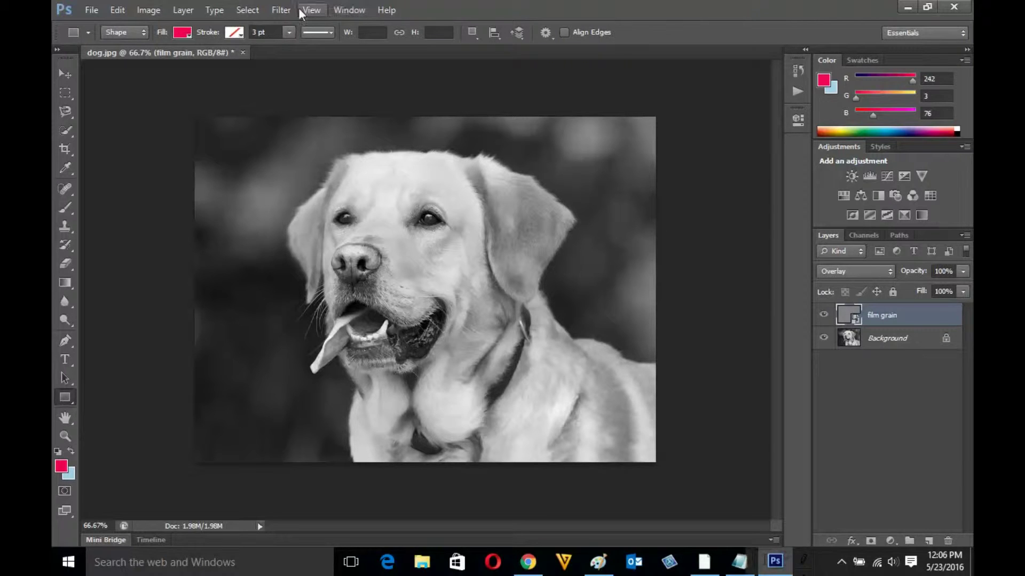
Add Gaussian, Monochromatic noise at a low amount (about 7–9.5%) as a smart filter.
{"action": "left_click", "coordinate": [281, 10]}
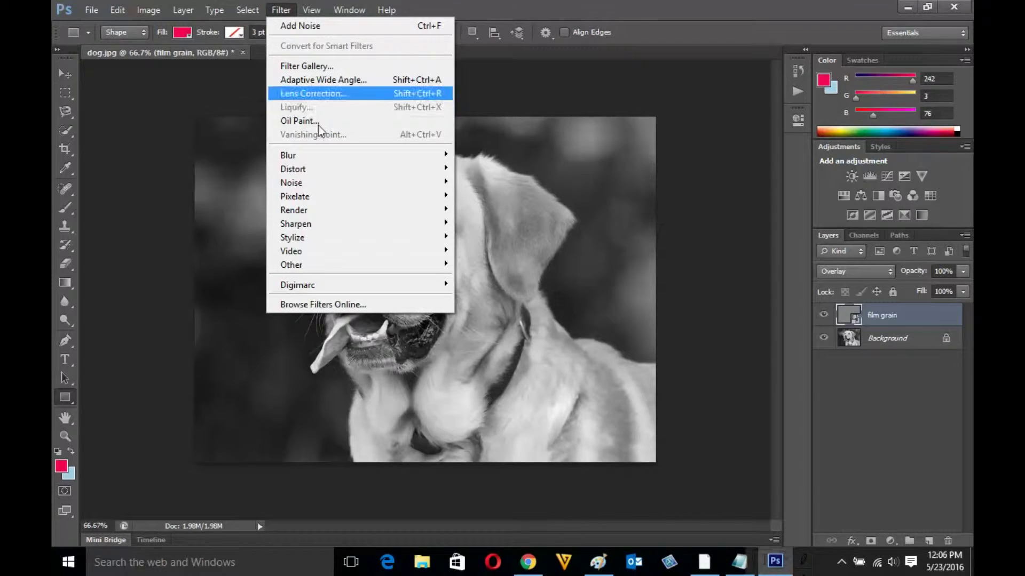
{"action": "mouse_move", "coordinate": [420, 187]}
{"action": "left_click", "coordinate": [487, 182]}
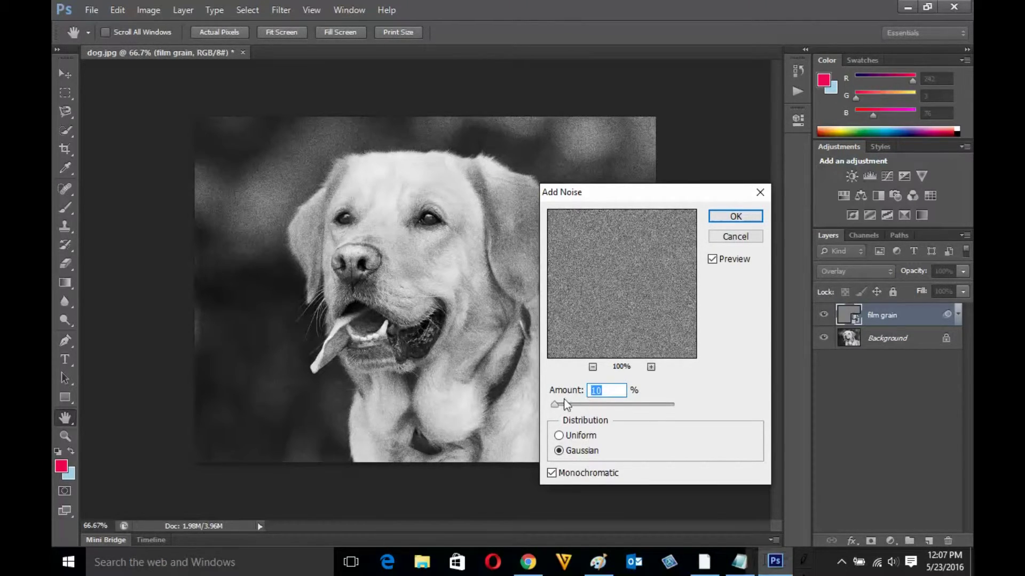
{"action": "left_click_drag", "start_coordinate": [555, 405], "coordinate": [564, 404]}
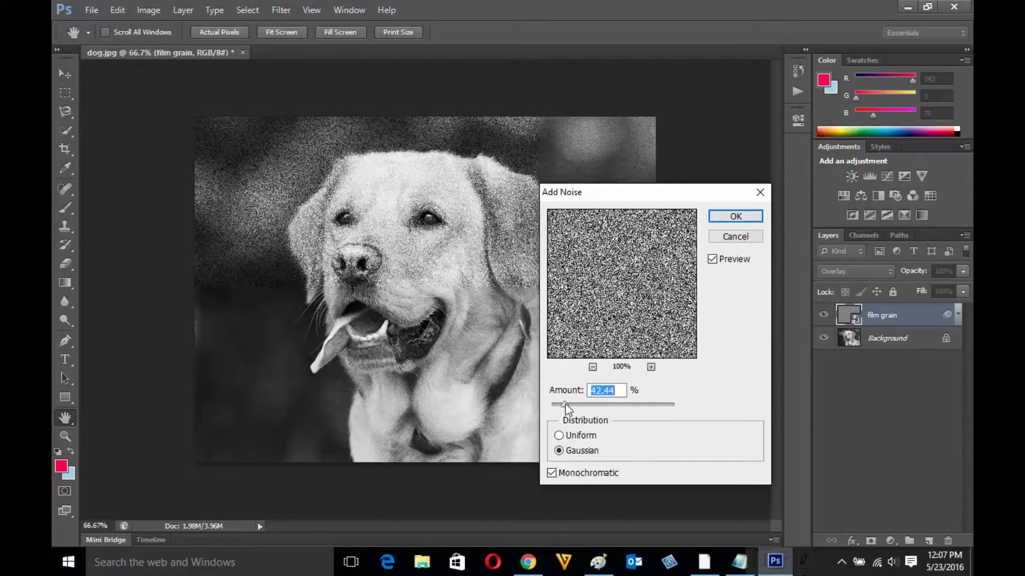
{"action": "left_click_drag", "start_coordinate": [565, 405], "coordinate": [556, 405]}
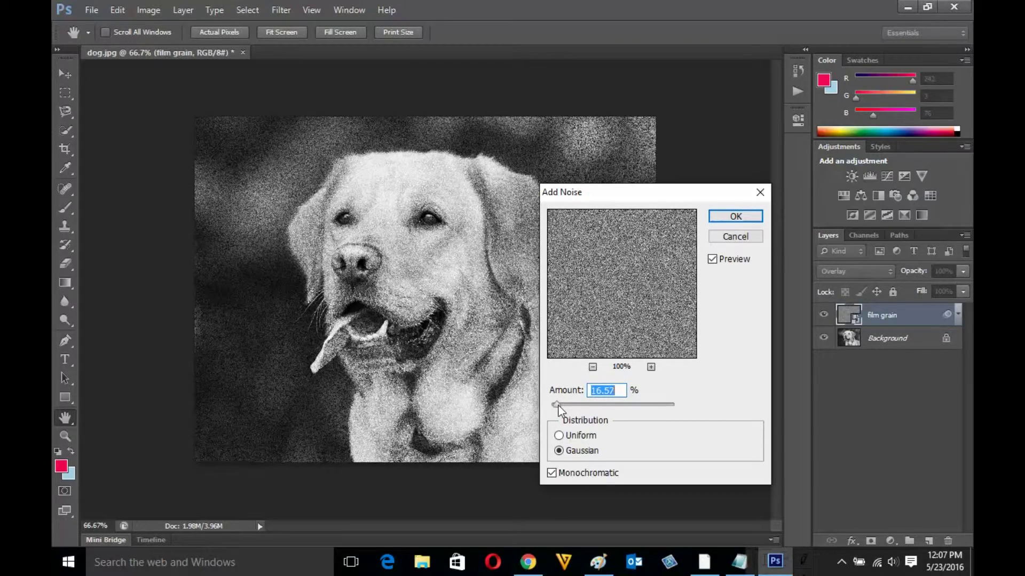
{"action": "left_click_drag", "start_coordinate": [557, 405], "coordinate": [555, 405]}
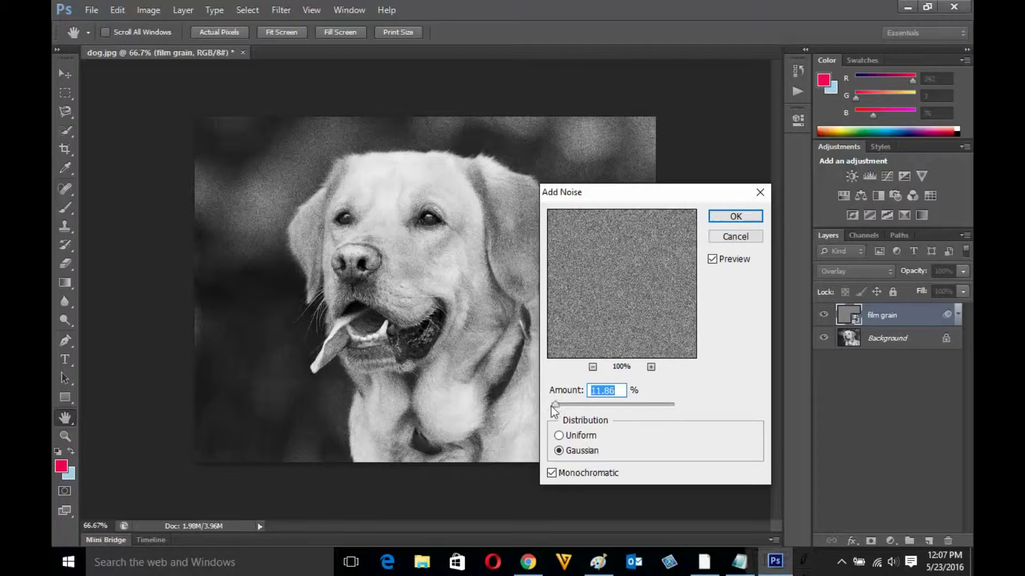
{"action": "left_click_drag", "start_coordinate": [551, 407], "coordinate": [559, 412]}
{"action": "left_click", "coordinate": [724, 218]}
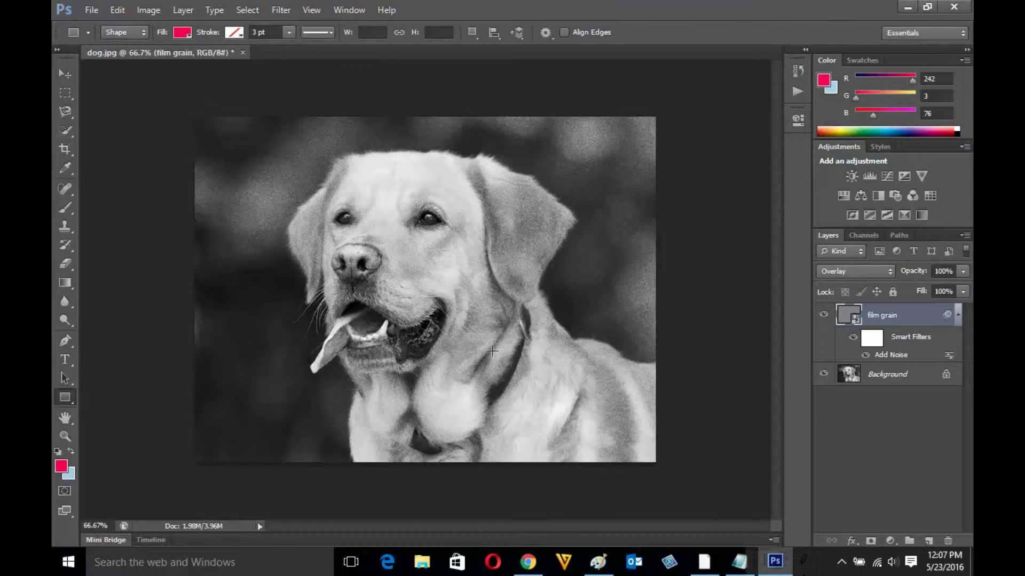
{"action": "left_click", "coordinate": [280, 10]}
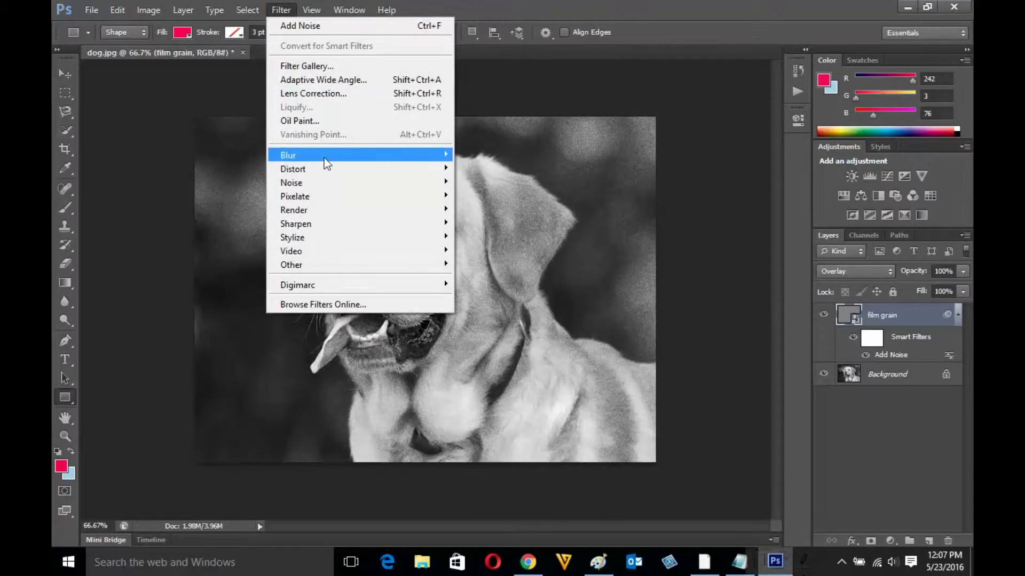
Apply a Gaussian Blur smart filter with a 0.1-pixel radius to the film grain layer.
{"action": "mouse_move", "coordinate": [407, 156]}
{"action": "left_click", "coordinate": [491, 260]}
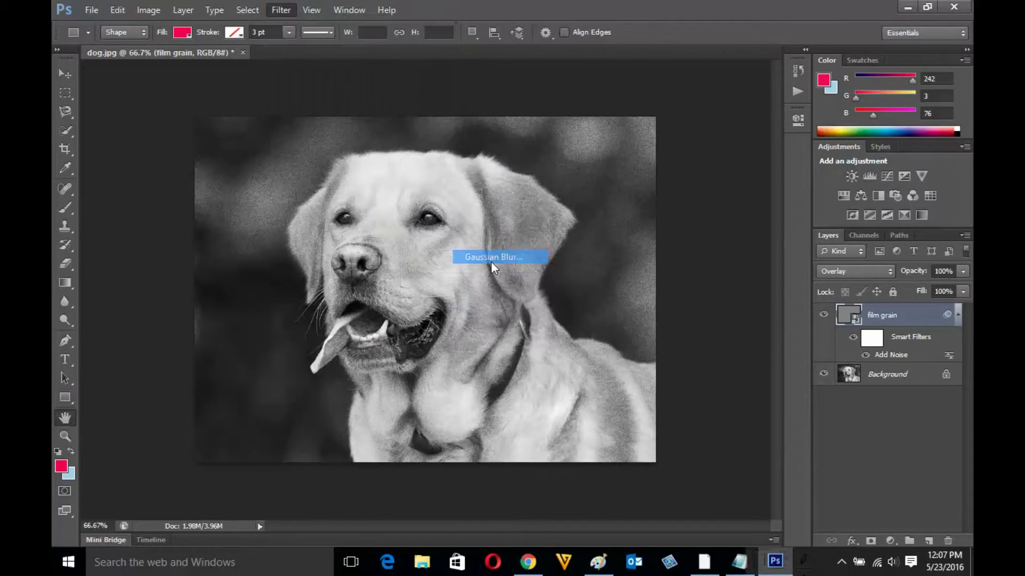
{"action": "left_click_drag", "start_coordinate": [492, 118], "coordinate": [614, 116]}
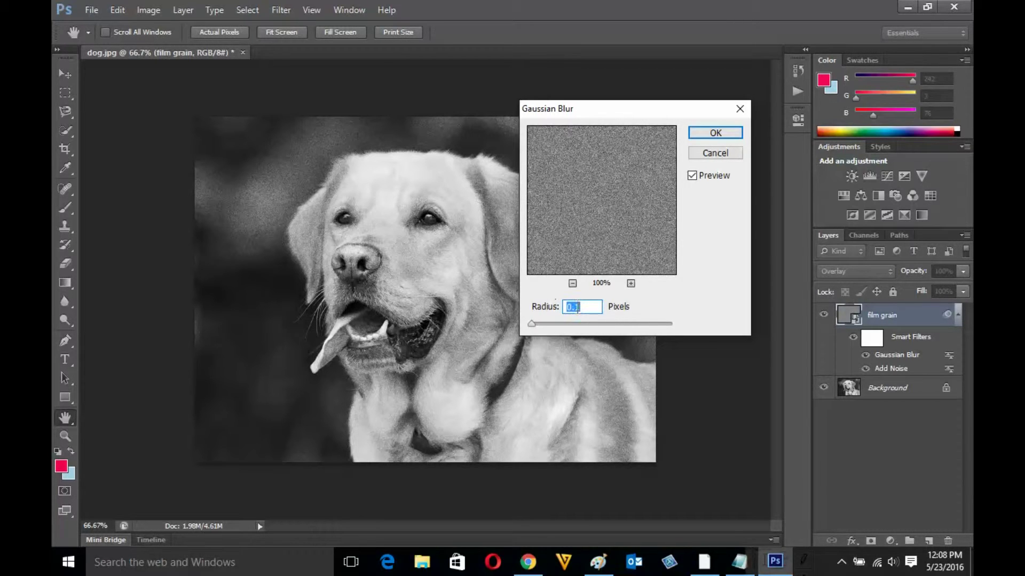
{"action": "left_click_drag", "start_coordinate": [532, 324], "coordinate": [539, 326]}
{"action": "left_click_drag", "start_coordinate": [537, 327], "coordinate": [529, 326]}
{"action": "left_click", "coordinate": [716, 134]}
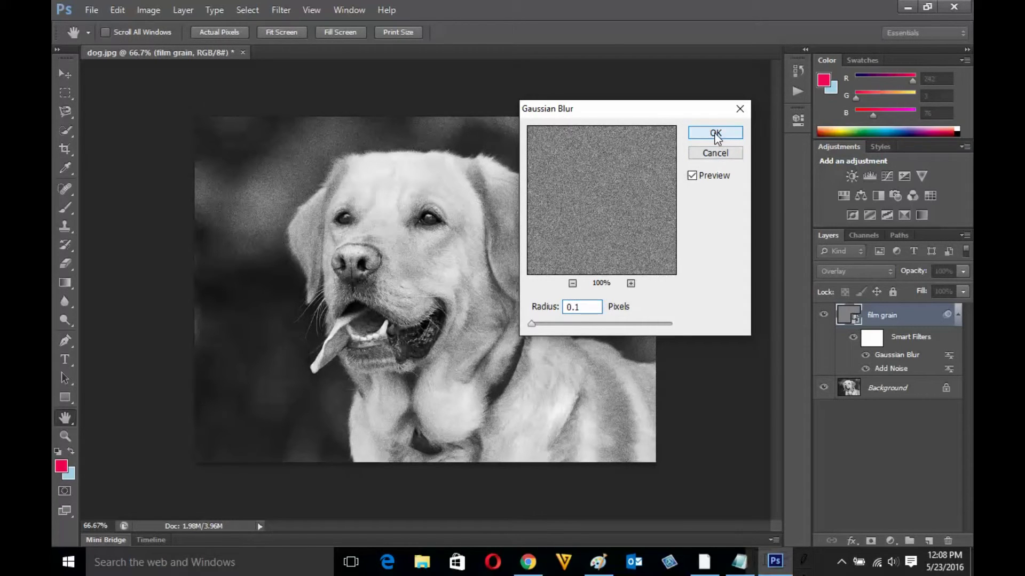
{"action": "key", "text": "u"}
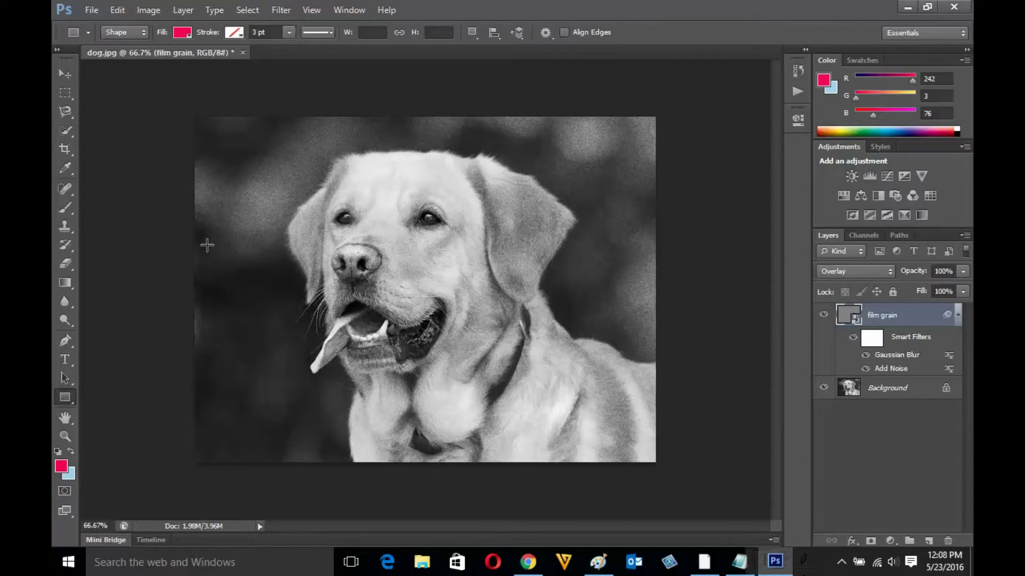
{"action": "left_click", "coordinate": [823, 316]}
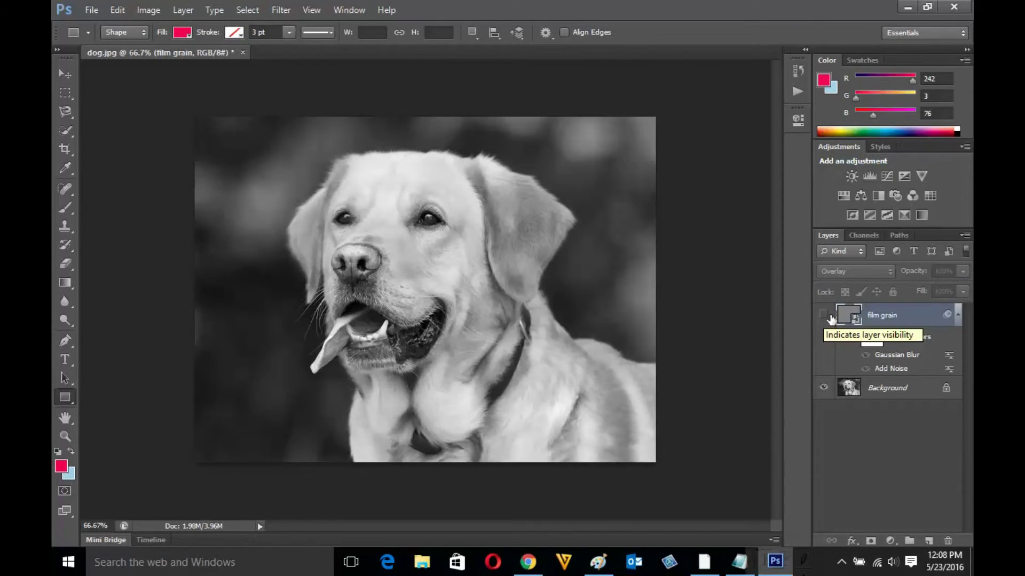
{"action": "left_click", "coordinate": [823, 319]}
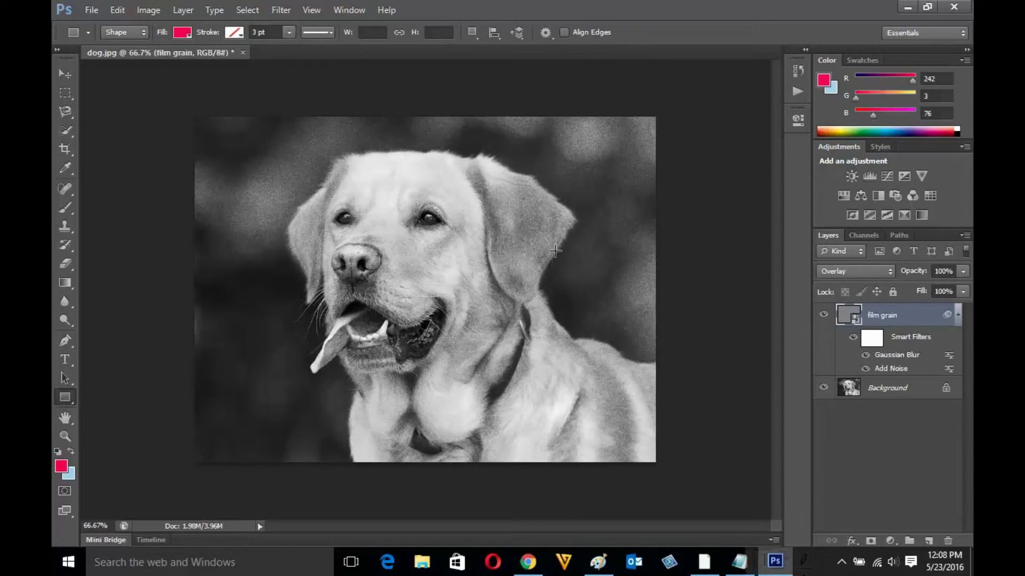